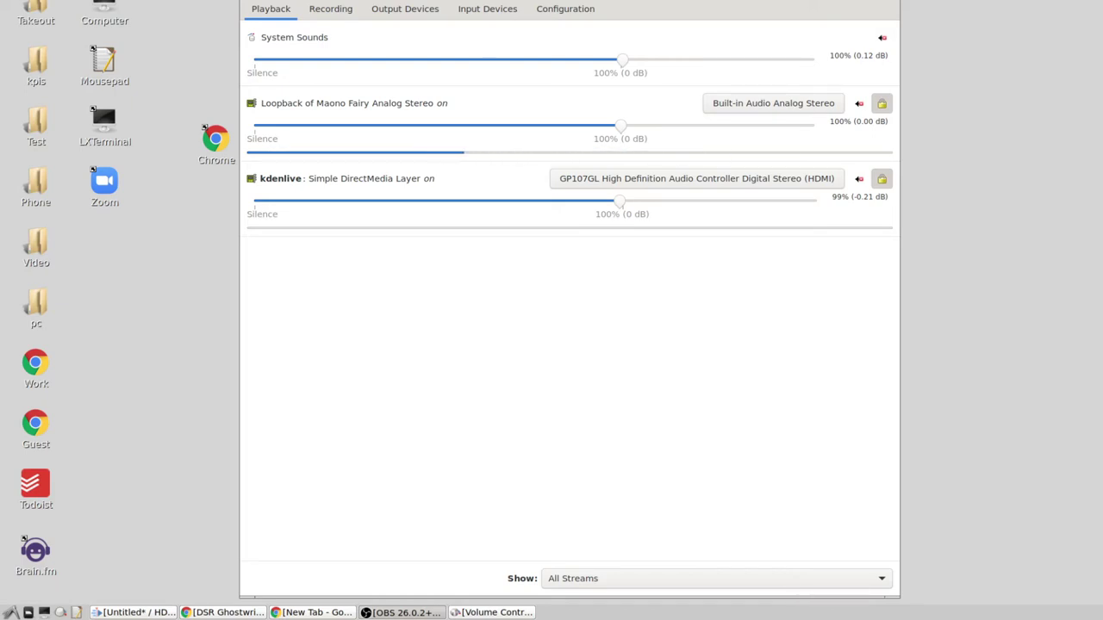
- Examine the output device choices for the Maono Fairy loopback stream and the applications' recording streams
click(773, 102)
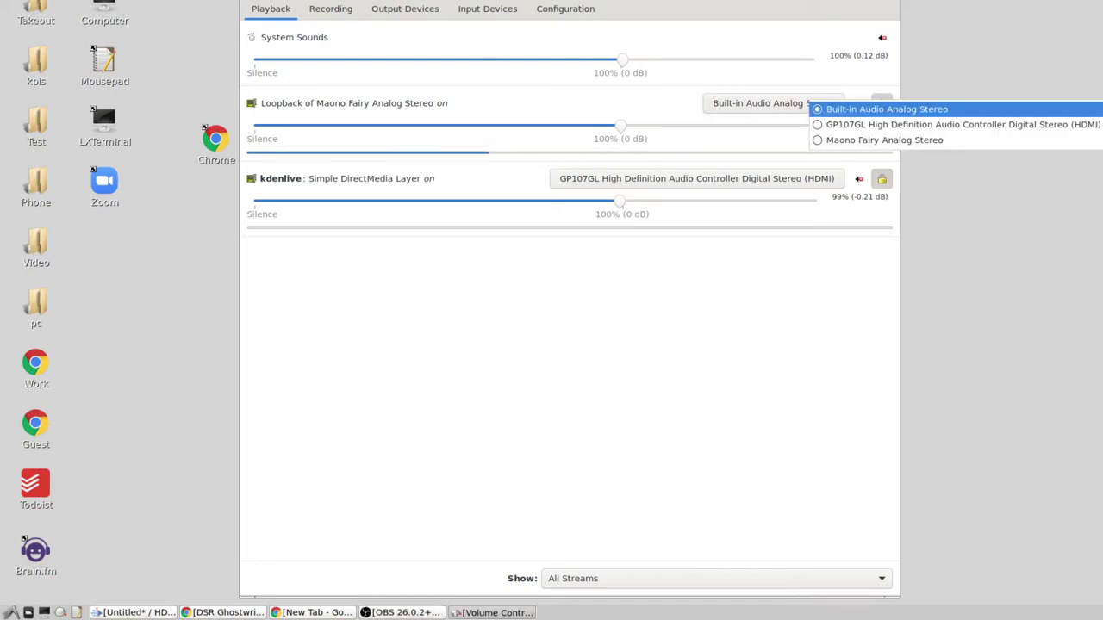
key(Escape)
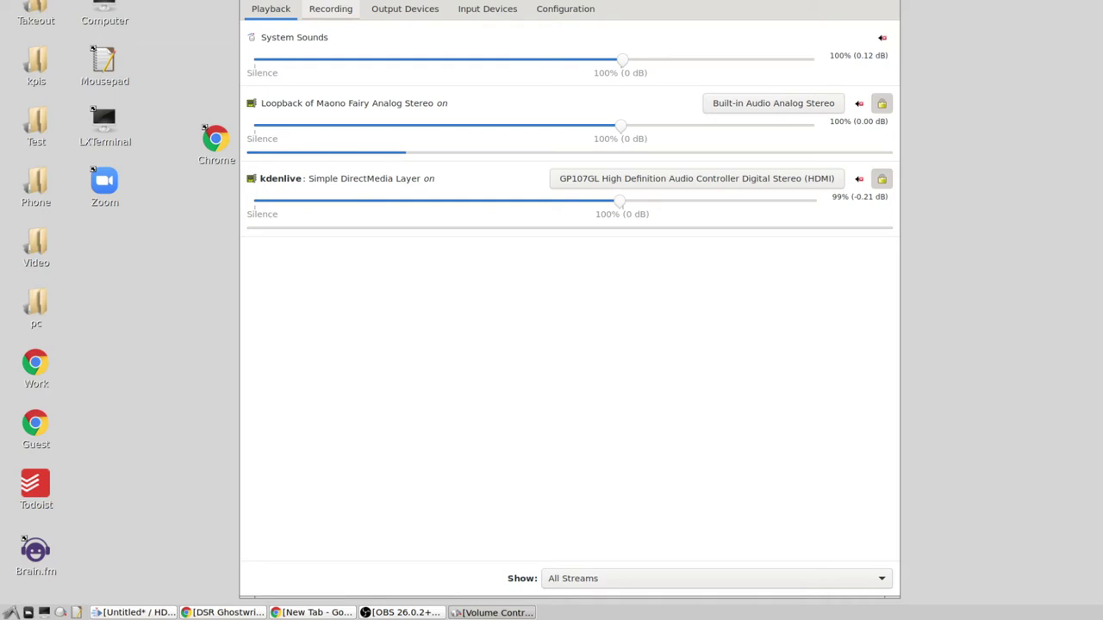
click(330, 9)
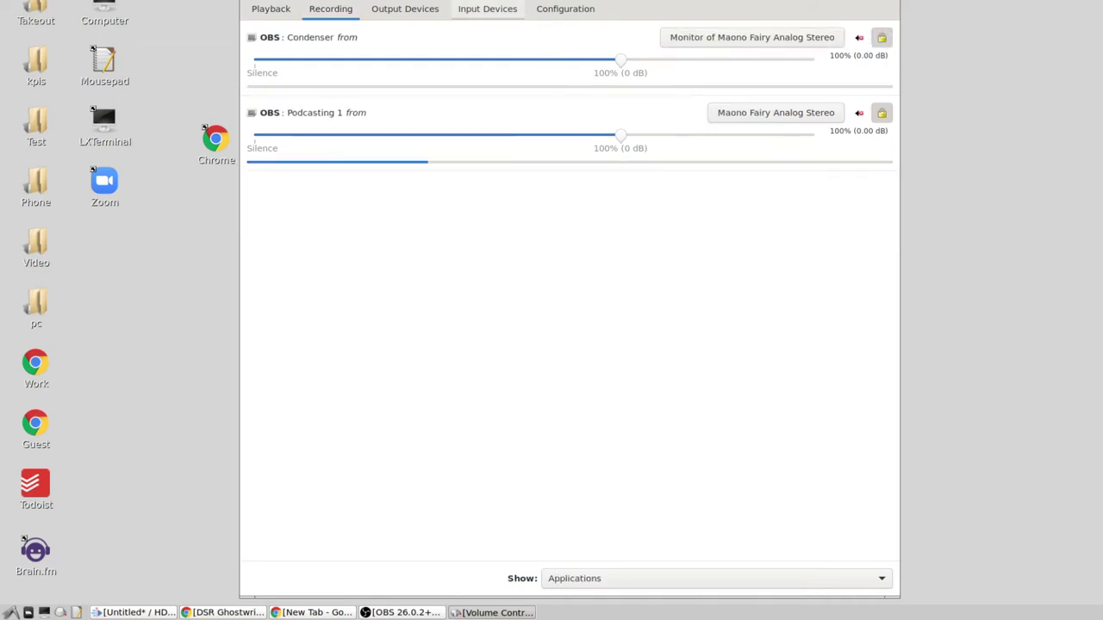
- Expand the advanced settings of the Maono Fairy Analog Stereo input device
click(487, 9)
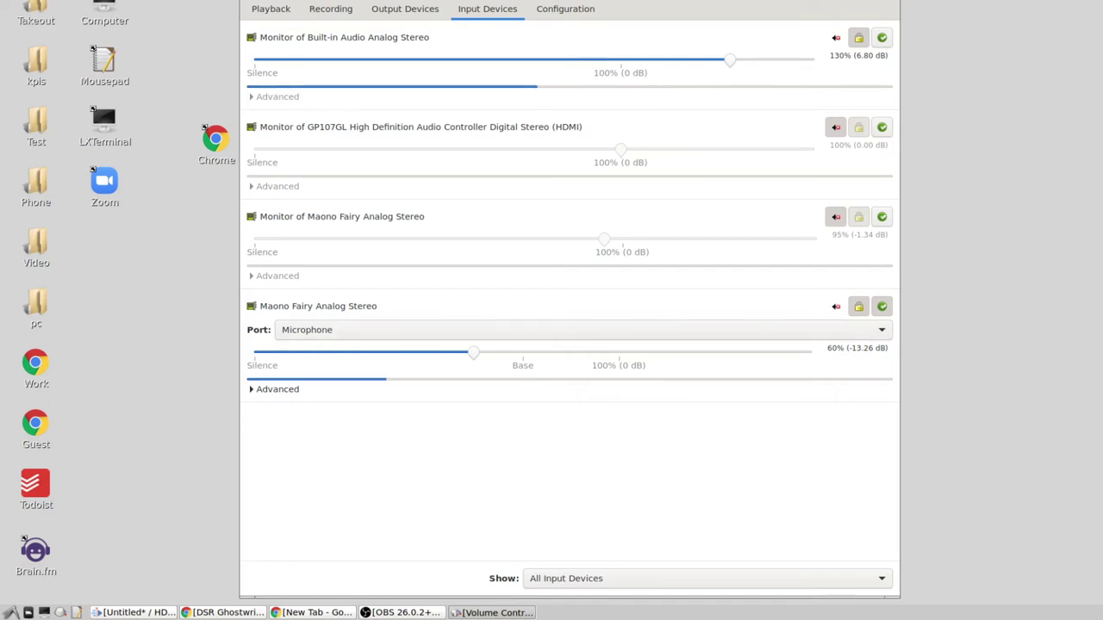
click(275, 389)
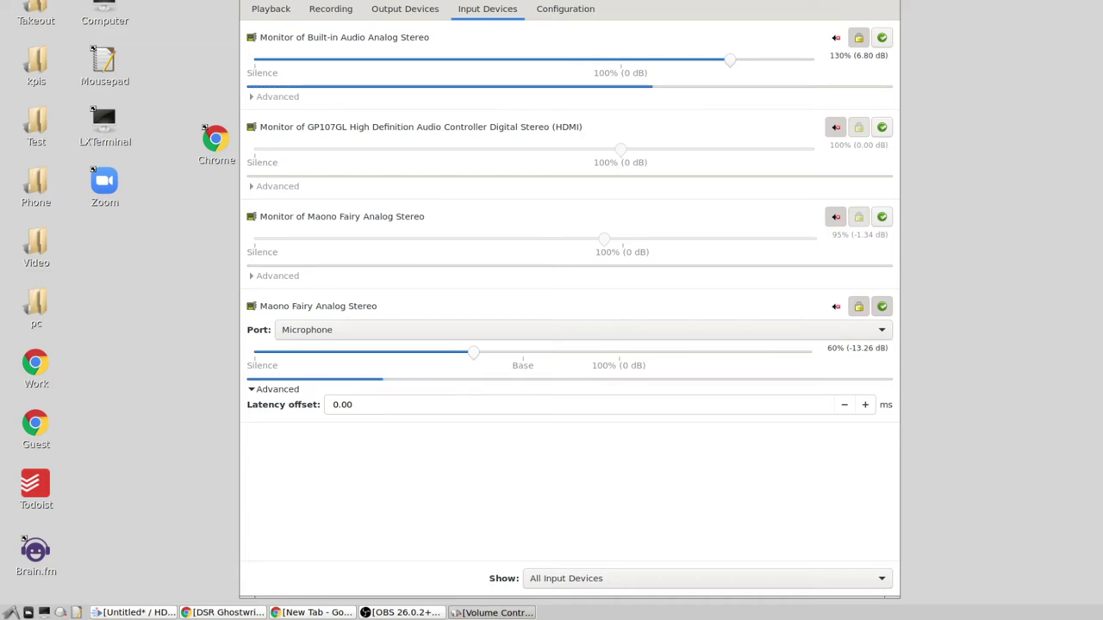
- Lower the Maono Fairy microphone's input volume to about 6%
key(Home)
key(Right)
key(Right)
key(Right)
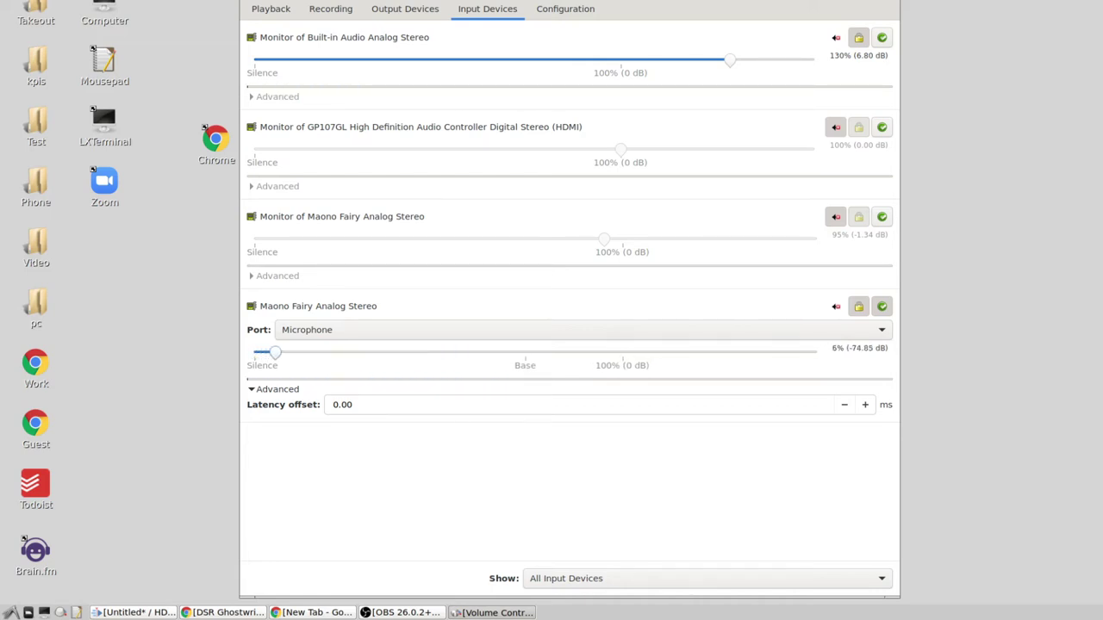
- Gradually raise the Maono Fairy microphone's input volume to about 110%
key(Right)
key(Right)
key(Right)
key(Right)
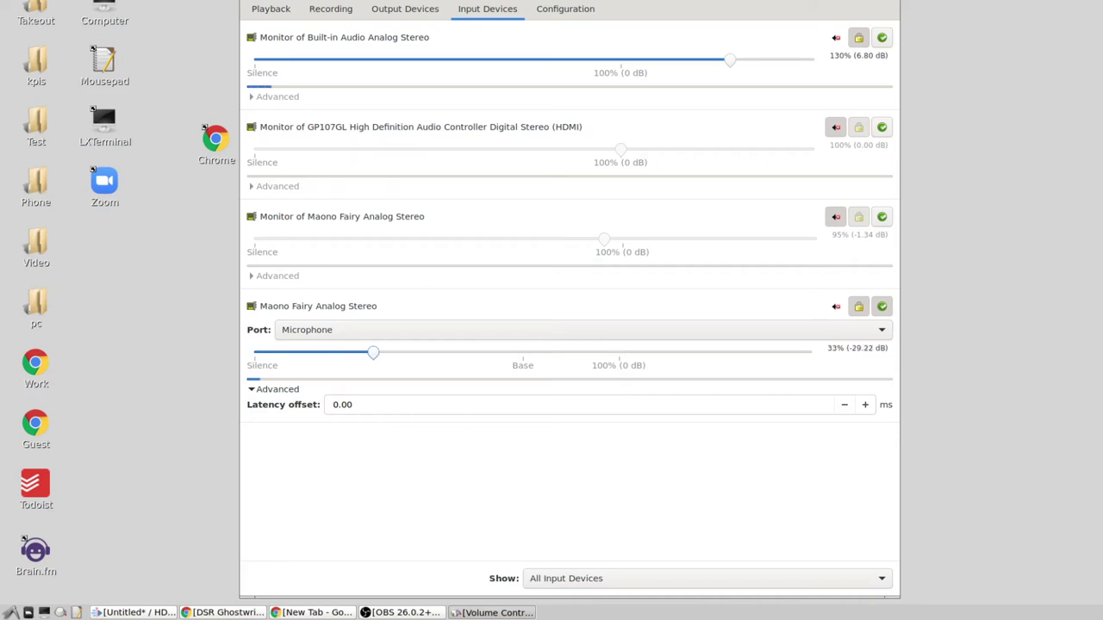
key(Right)
key(Right)
key(Right)
key(Right)
key(Right)
key(Right)
key(Right)
key(Right)
key(Right)
key(Right)
key(Right)
key(Right)
key(Right)
key(Right)
key(Right)
key(Right)
key(Right)
key(Right)
key(Right)
key(Right)
key(Right)
key(Right)
key(Right)
key(Right)
key(Right)
key(Right)
key(Right)
key(Right)
key(Right)
key(Right)
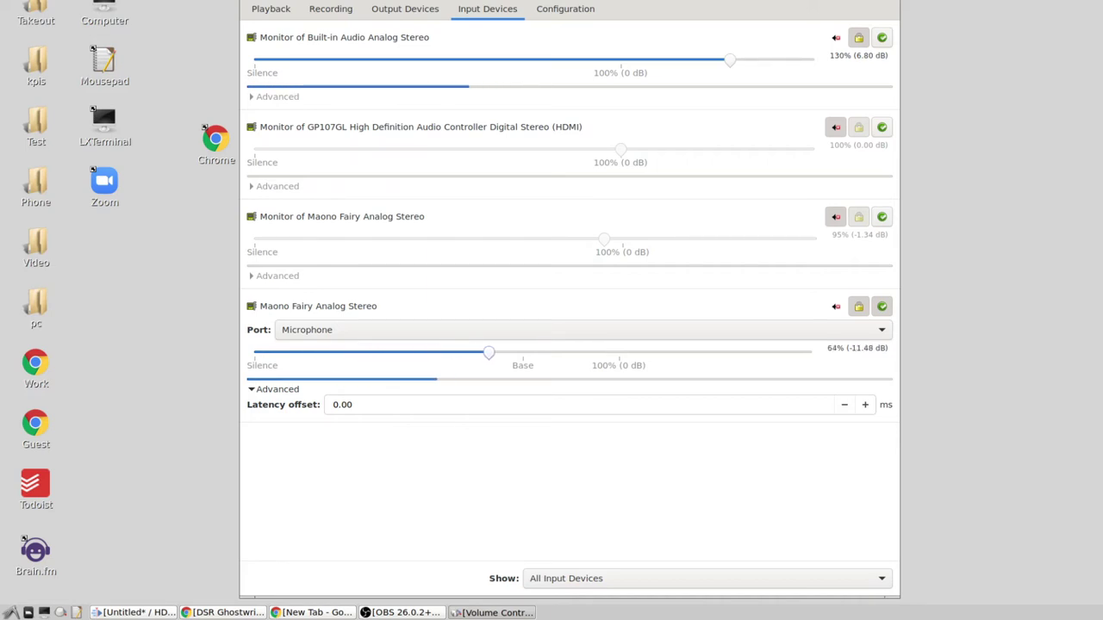
key(Right)
key(Right)
key(Right)
key(Right)
key(Right)
key(Right)
key(Right)
key(Right)
key(Right)
key(Right)
key(Right)
key(Right)
key(Right)
key(Right)
key(Right)
key(Right)
key(Right)
key(Right)
key(Right)
key(Right)
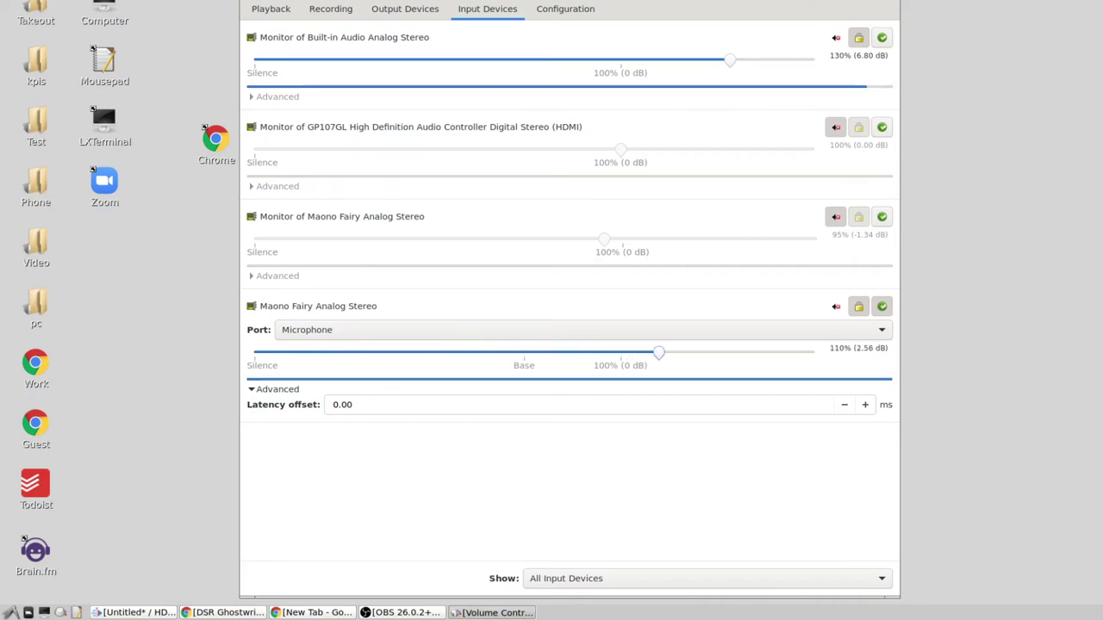
- Bring the Maono Fairy microphone's input volume down to about 76%, just above the base level
key(Left)
key(Left)
key(Left)
key(Left)
key(Left)
key(Left)
key(Left)
key(Left)
key(Left)
key(Left)
key(Left)
key(Left)
key(Left)
key(Left)
key(Left)
key(Left)
key(Left)
key(Left)
key(Left)
key(Left)
key(Left)
key(Left)
key(Left)
key(Left)
key(Left)
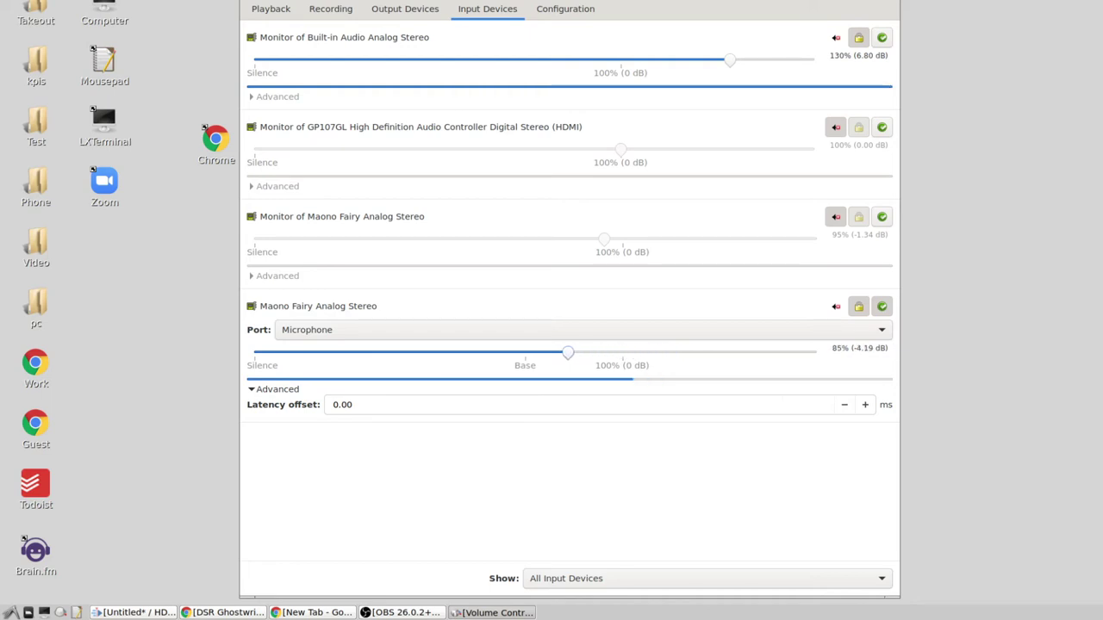
key(Left)
key(Left)
key(Left)
key(Left)
key(Left)
key(Left)
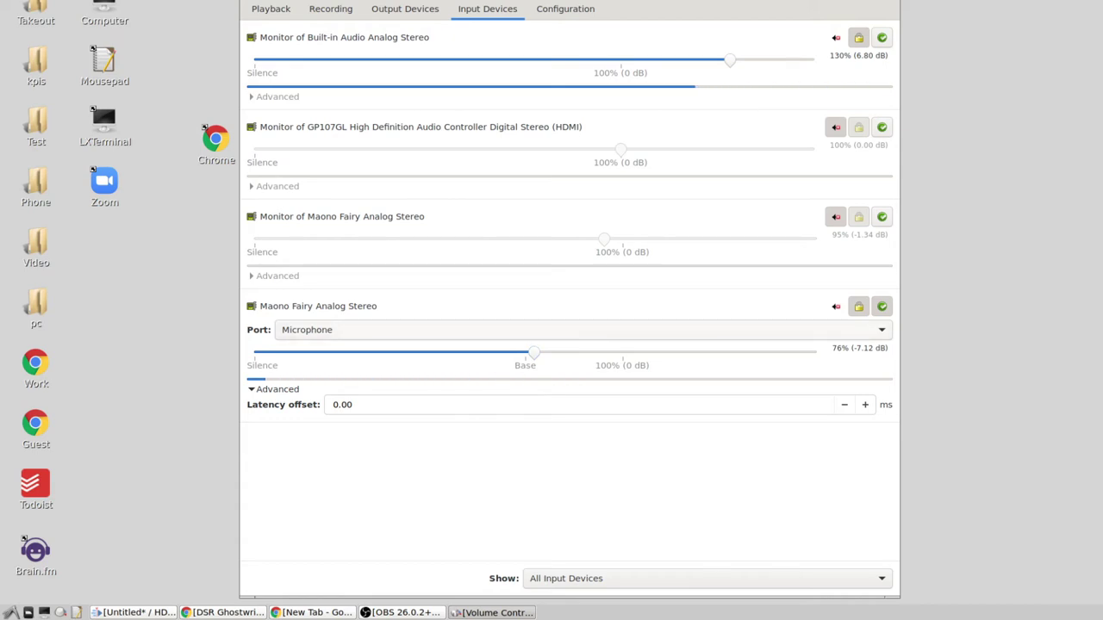
- Raise the Maono Fairy microphone's input volume to about 101%
key(Right)
key(Right)
key(Right)
key(Right)
key(Right)
key(Right)
key(Right)
key(Right)
key(Right)
key(Right)
key(Right)
key(Right)
key(Right)
key(Right)
key(Right)
key(Right)
key(Right)
key(Right)
key(Right)
key(Right)
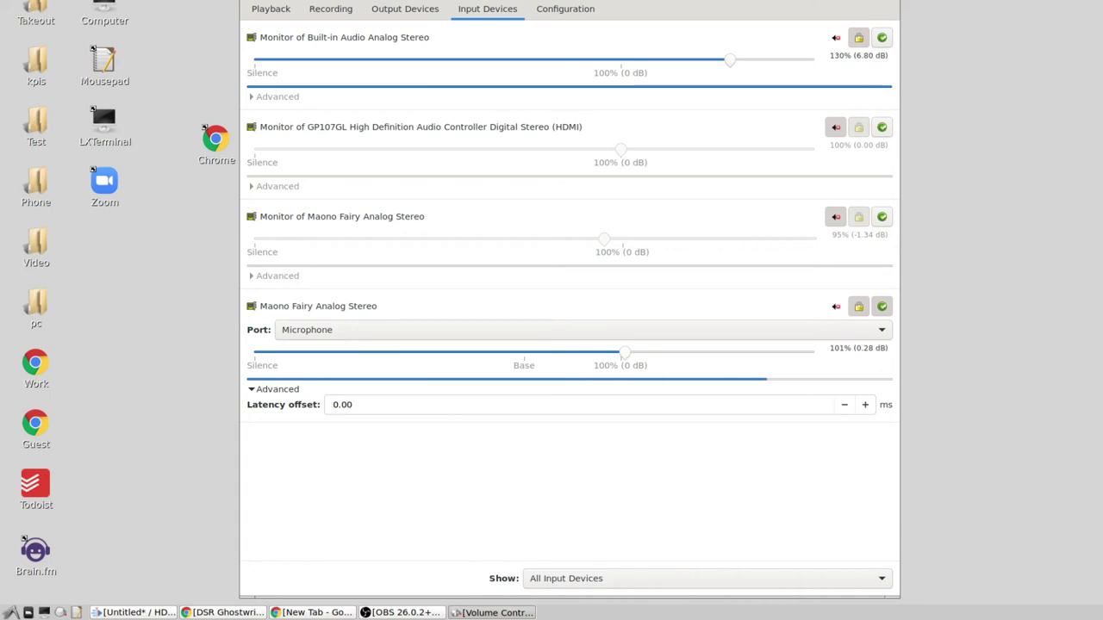
- Reduce the Maono Fairy microphone's input volume to about 74%, at the base mark
key(Left)
key(Left)
key(Left)
key(Left)
key(Left)
key(Left)
key(Left)
key(Left)
key(Left)
key(Left)
key(Left)
key(Left)
key(Left)
key(Left)
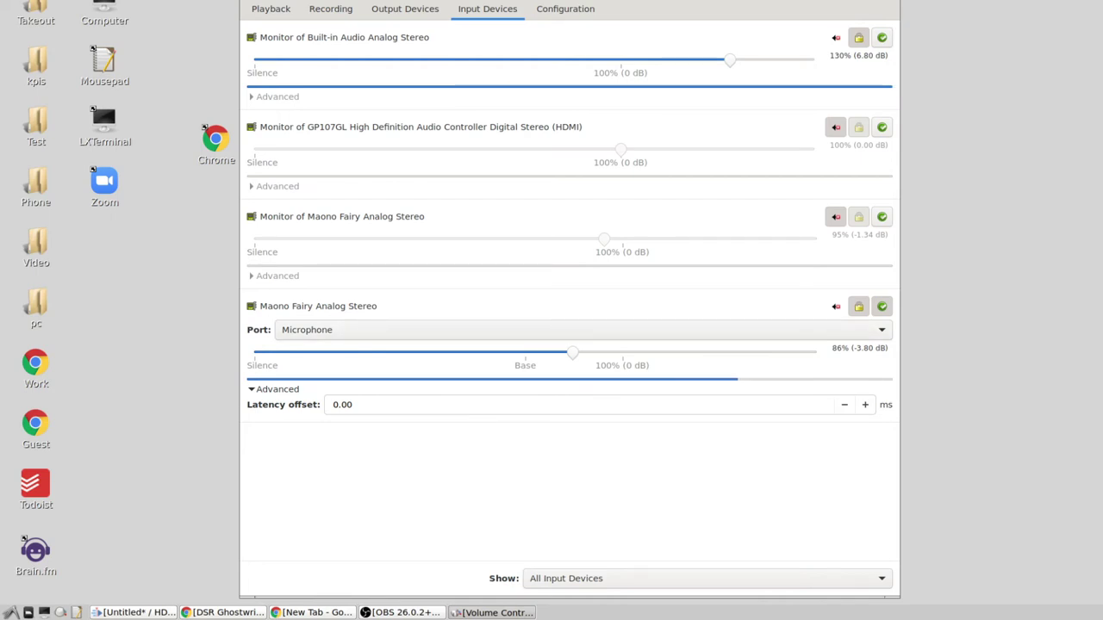
key(Left)
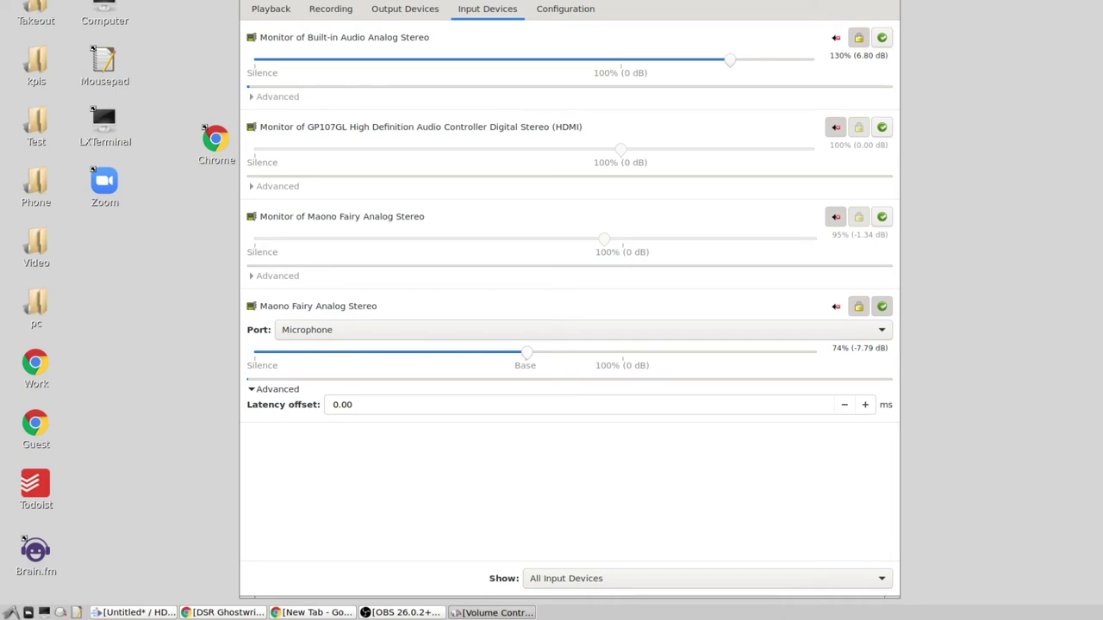
- Reduce the Maono Fairy microphone's input volume to about 65%, below the base mark
key(Left)
key(Left)
key(Left)
key(Left)
key(Left)
key(Left)
key(Left)
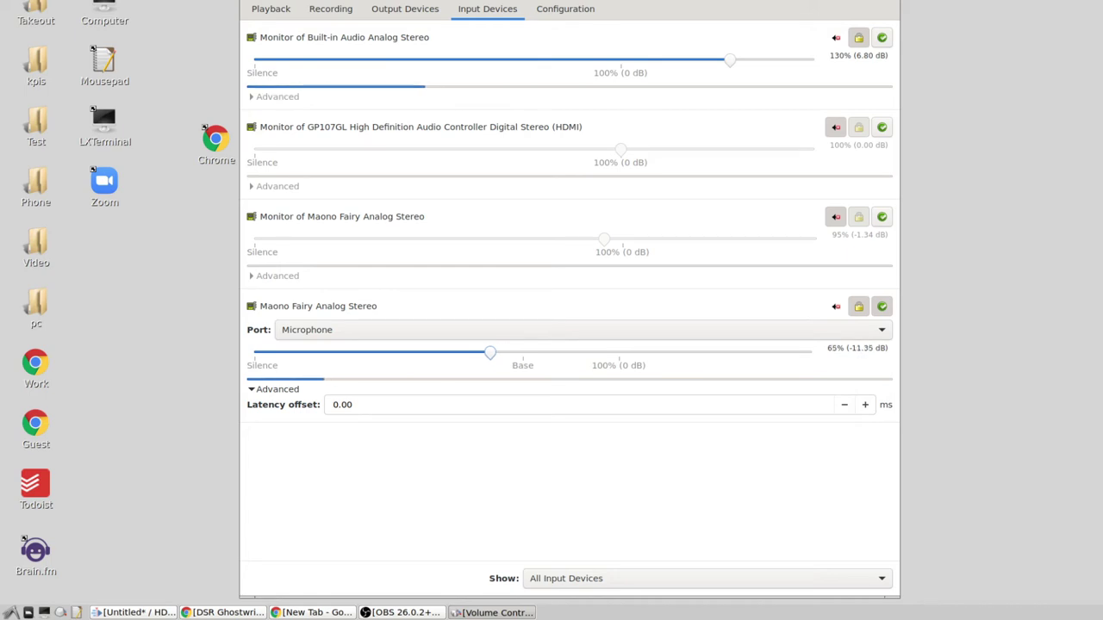
- Raise the Maono Fairy microphone's input volume back to about 76%
key(Right)
key(Right)
key(Right)
key(Right)
key(Right)
key(Right)
key(Right)
key(Right)
key(Right)
key(Right)
key(Right)
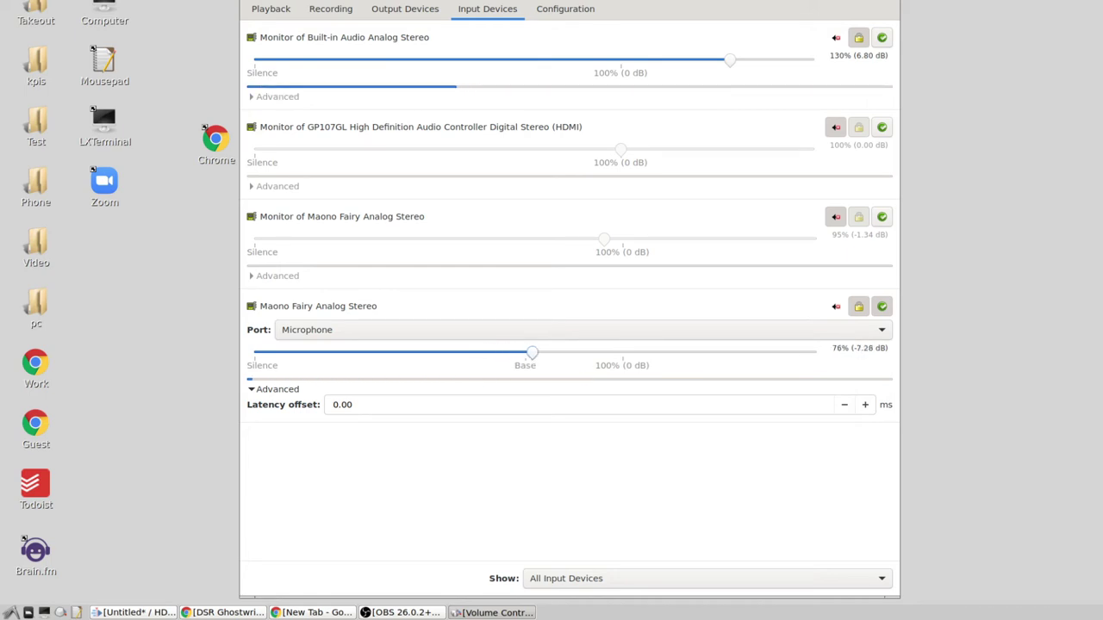
- Set the Maono Fairy microphone's input volume to about 70%, slightly below the base mark
key(Left)
key(Left)
key(Left)
key(Left)
key(Left)
key(Left)
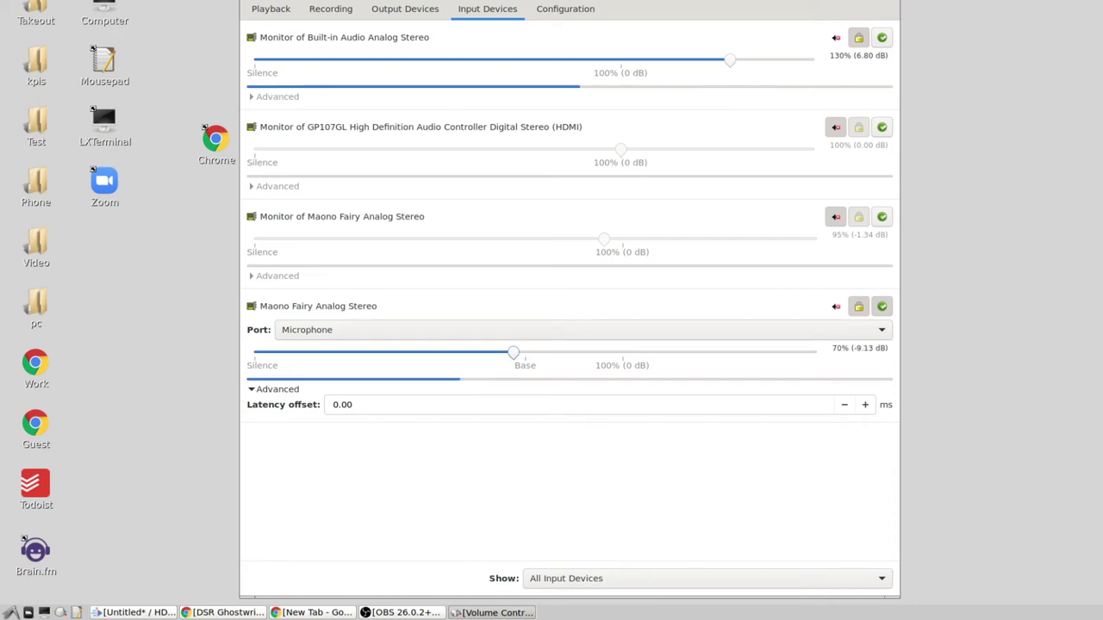
- Raise the Maono Fairy microphone's input volume to about 90%, well above the base mark
key(Right)
key(Right)
key(Right)
key(Right)
key(Right)
key(Right)
key(Right)
key(Right)
key(Right)
key(Right)
key(Right)
key(Right)
key(Right)
key(Right)
key(Right)
key(Right)
key(Right)
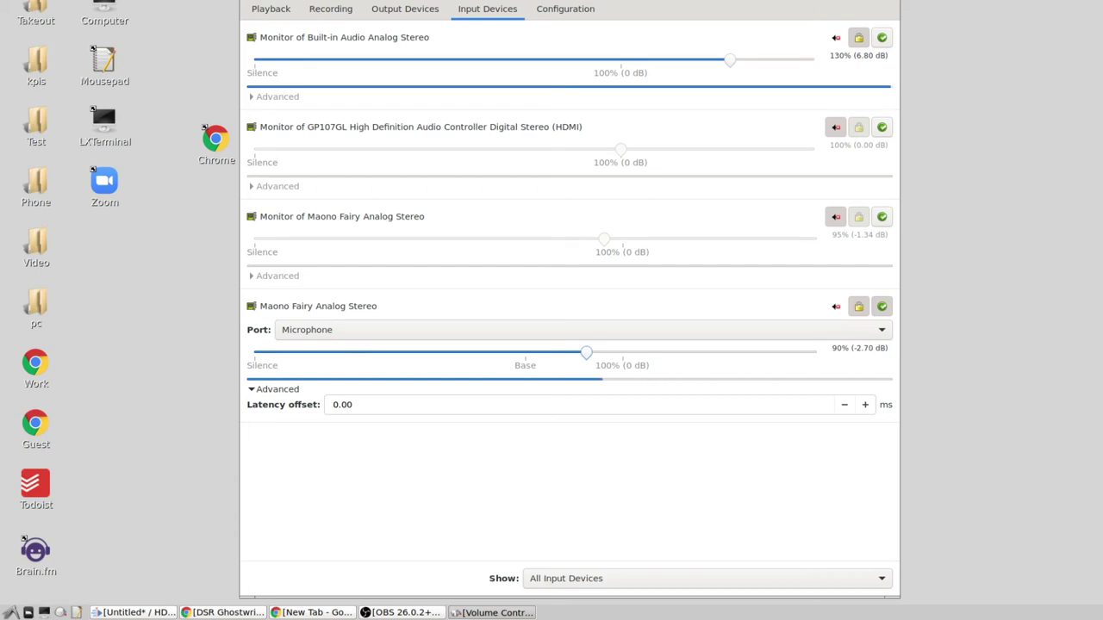
- Push the Maono Fairy microphone's input volume briefly higher, and bring it back down to about 76%, just above the base mark
key(Right)
key(Right)
key(Right)
key(Right)
key(Right)
key(Right)
key(Right)
key(Right)
key(Right)
key(Left)
key(Left)
key(Left)
key(Left)
key(Left)
key(Left)
key(Left)
key(Left)
key(Left)
key(Left)
key(Left)
key(Left)
key(Left)
key(Left)
key(Left)
key(Left)
key(Left)
key(Left)
key(Left)
key(Left)
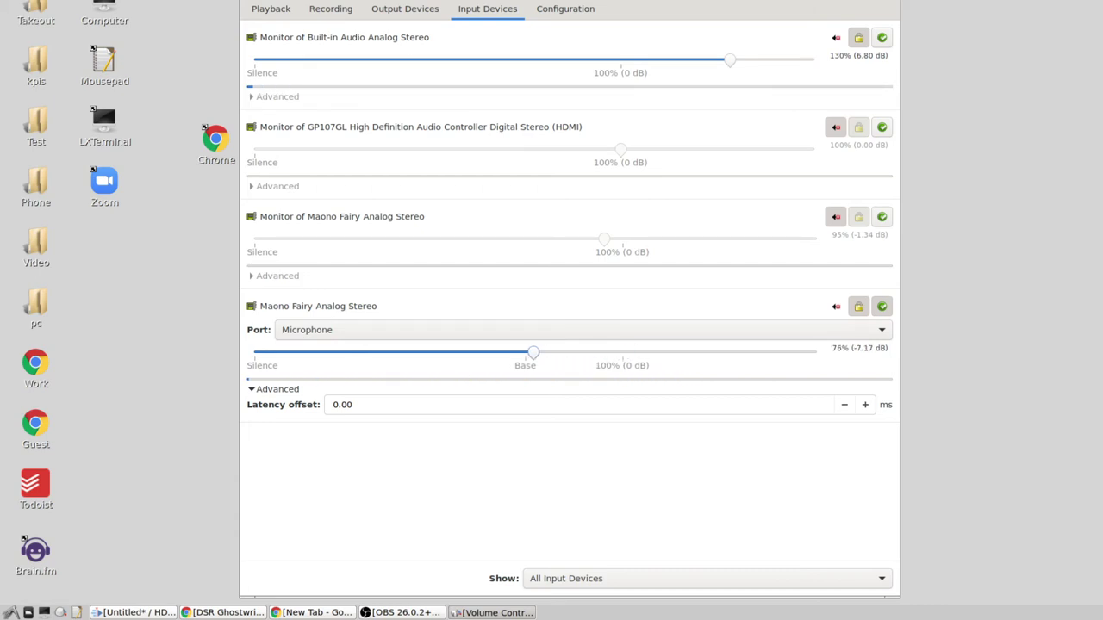
- Increase the Maono Fairy microphone's input volume to about 84%
key(Right)
key(Right)
key(Right)
key(Right)
key(Right)
key(Right)
key(Right)
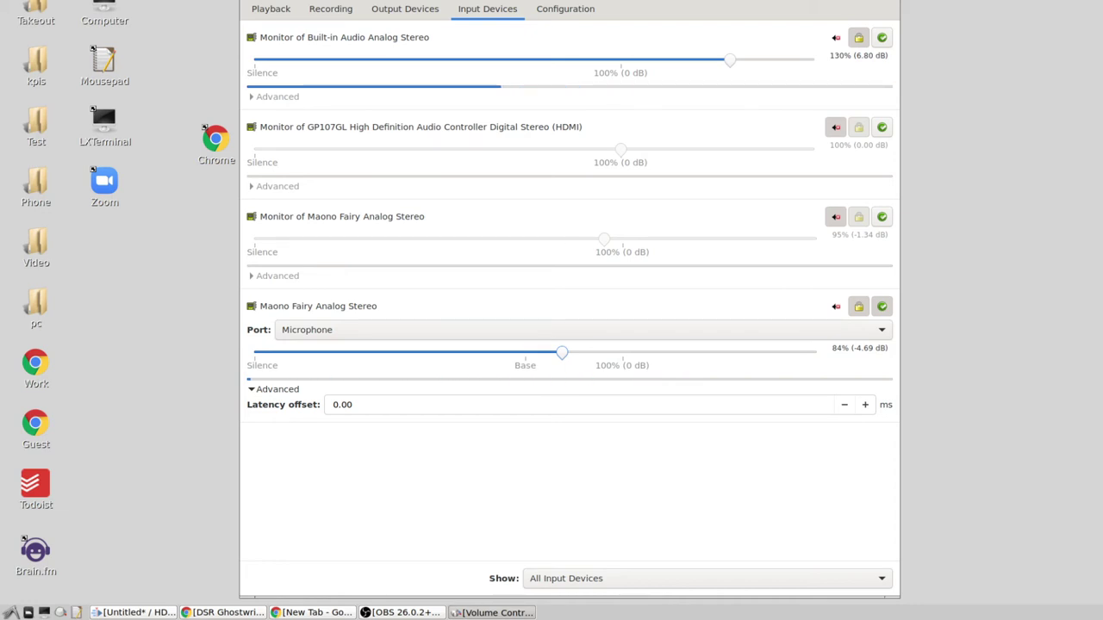
- Try the Maono Fairy microphone's input volume above 100%, at about 114%, and return it to the base mark at about 74%
drag(562, 353, 778, 353)
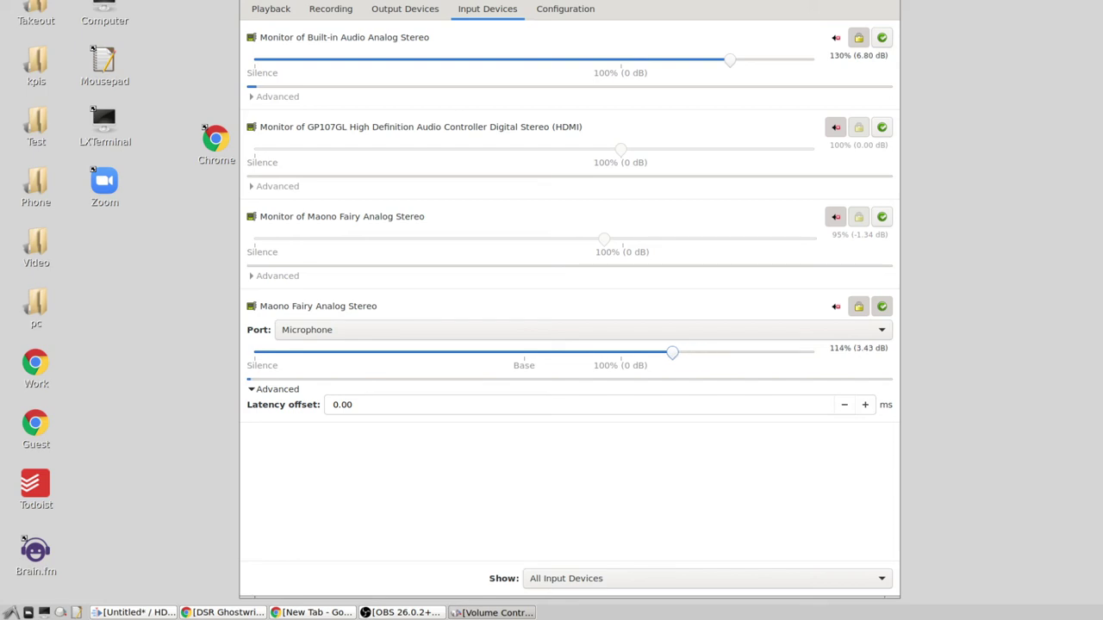
drag(629, 352, 595, 352)
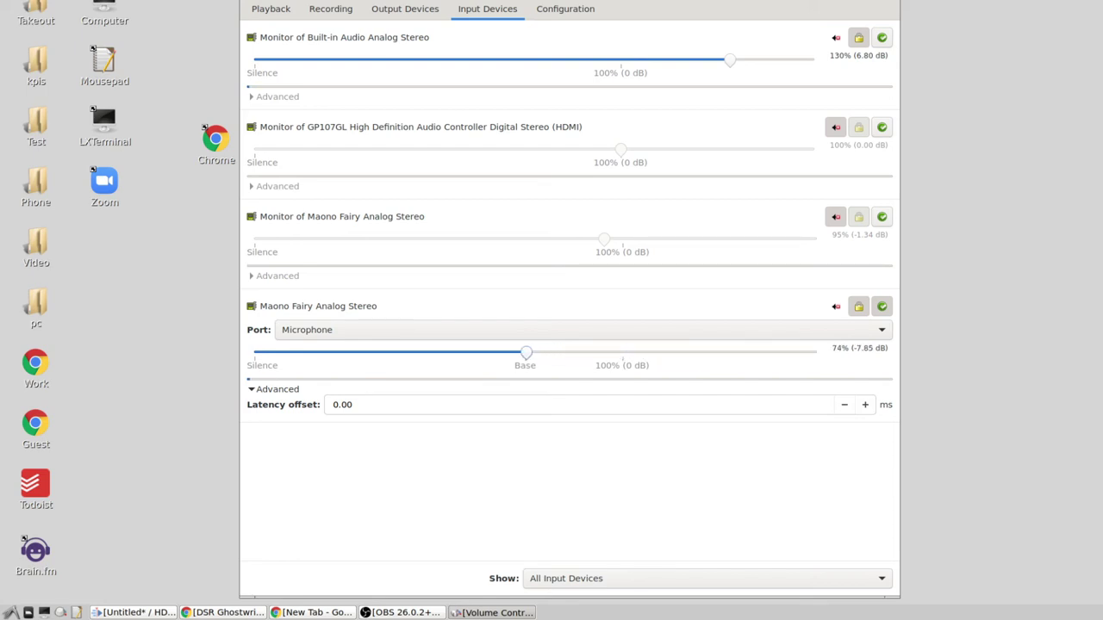
drag(525, 352, 524, 353)
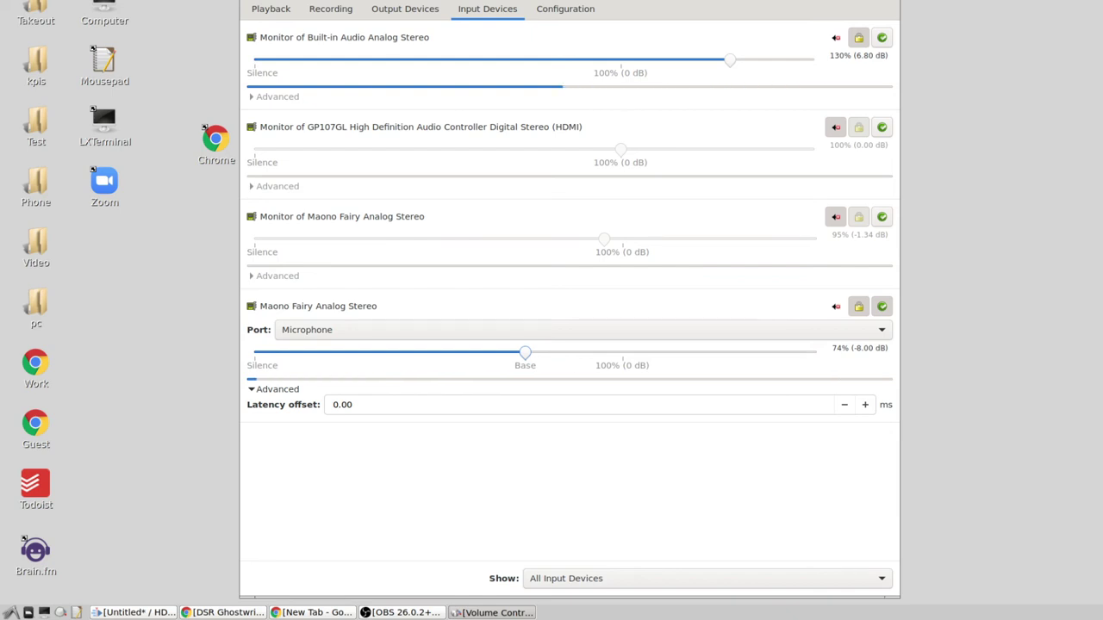
- Reduce the Maono Fairy microphone's input volume to about 59%, well below the base mark
key(Left)
key(Left)
key(Left)
key(Left)
key(Left)
key(Left)
key(Left)
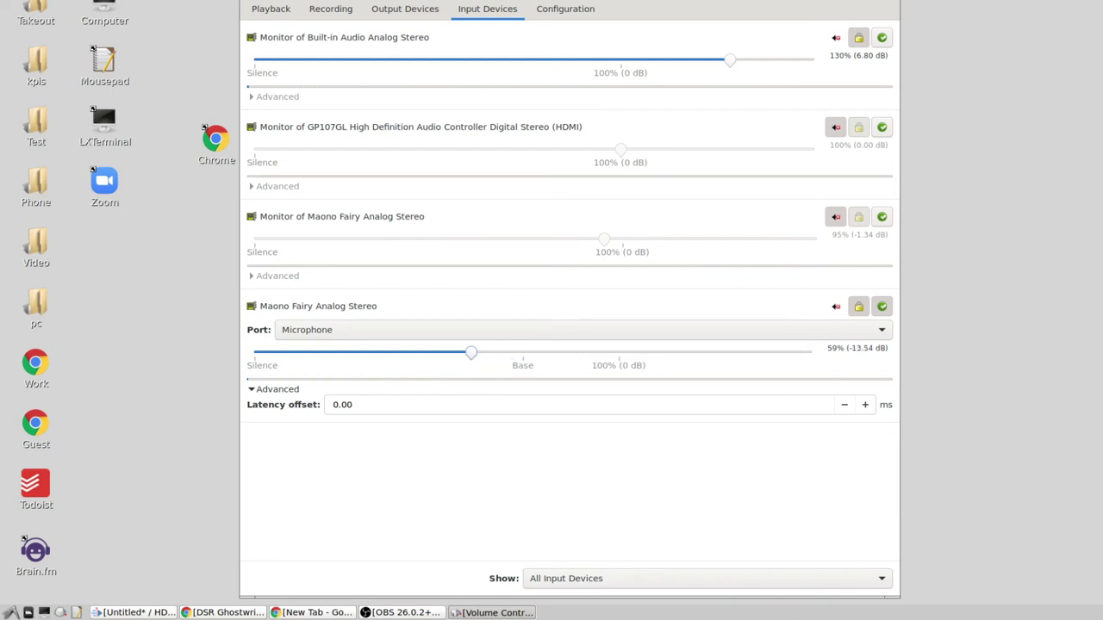
- Lower the Maono Fairy microphone's input volume further, and raise it again to about 77%, just above the base mark
key(Left)
key(Left)
key(Left)
key(Left)
key(Left)
key(Left)
key(Left)
key(Left)
key(Left)
key(Left)
key(Left)
key(Left)
key(Left)
key(Left)
key(Left)
key(Left)
key(Left)
key(Left)
key(Left)
key(Left)
key(Right)
key(Right)
key(Right)
key(Right)
key(Right)
key(Right)
key(Right)
key(Right)
key(Right)
key(Right)
key(Right)
key(Right)
key(Right)
key(Right)
key(Right)
key(Right)
key(Right)
key(Right)
key(Right)
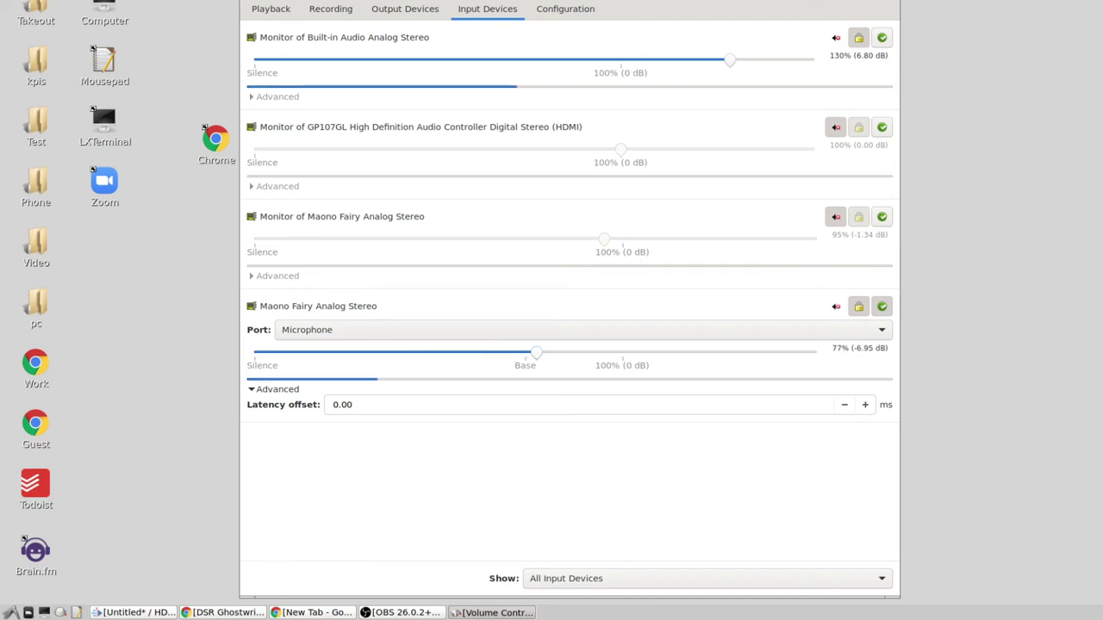
- Bring the Maono Fairy microphone's input volume down past the base mark to about 62%
key(Left)
key(Left)
key(Left)
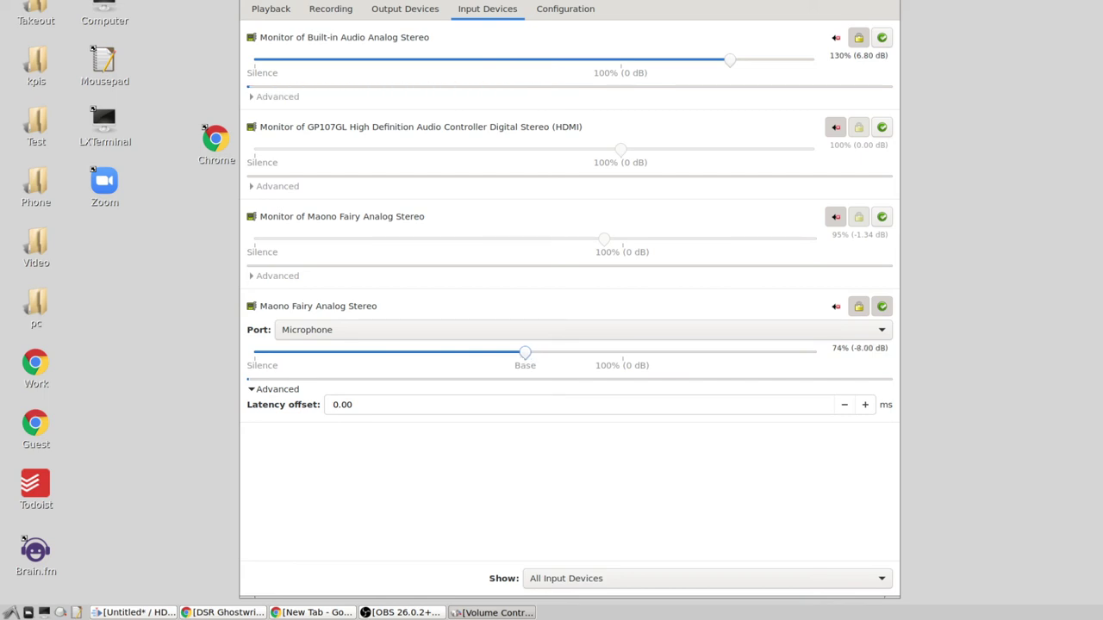
key(Left)
key(Left)
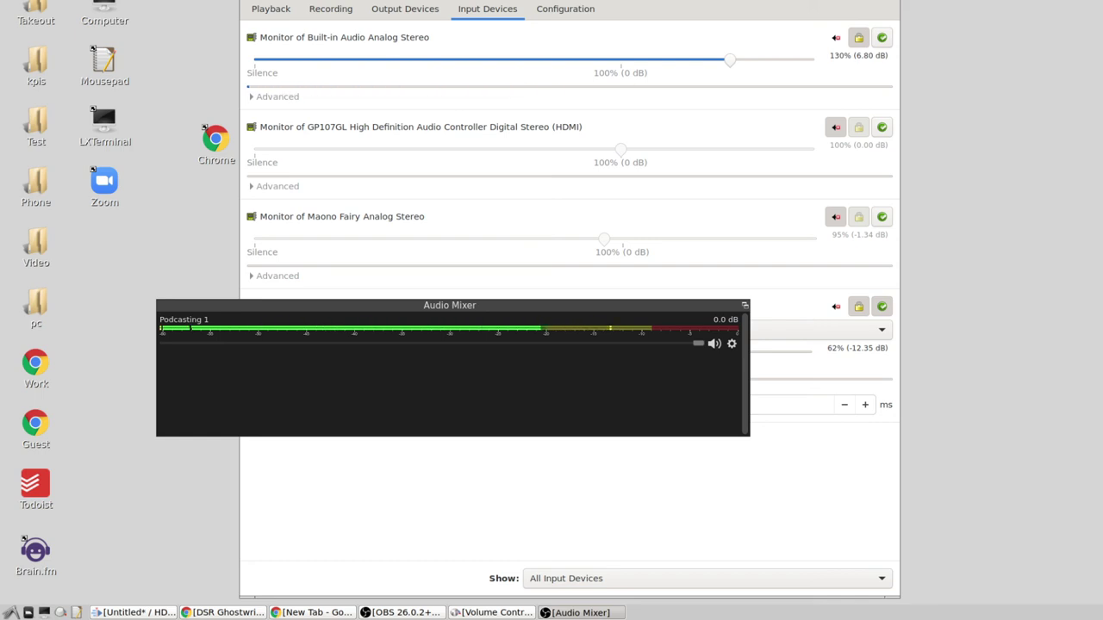
- Unlock the volume slider of the Podcasting 1 source in the OBS Audio Mixer
right_click(715, 342)
click(741, 349)
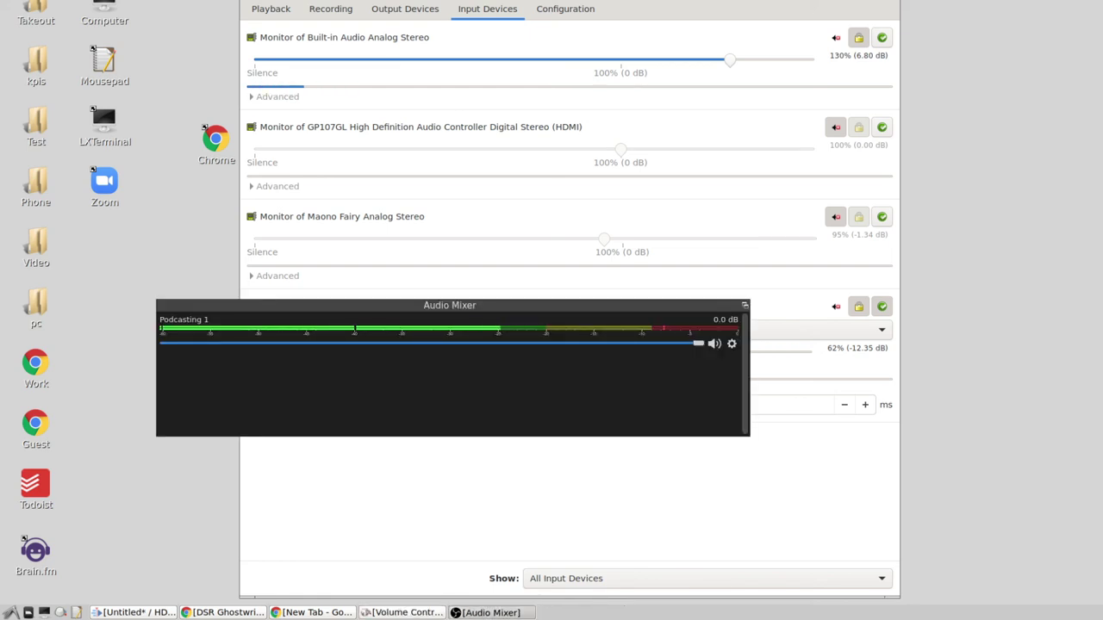
key(alt+Tab)
key(alt+Tab)
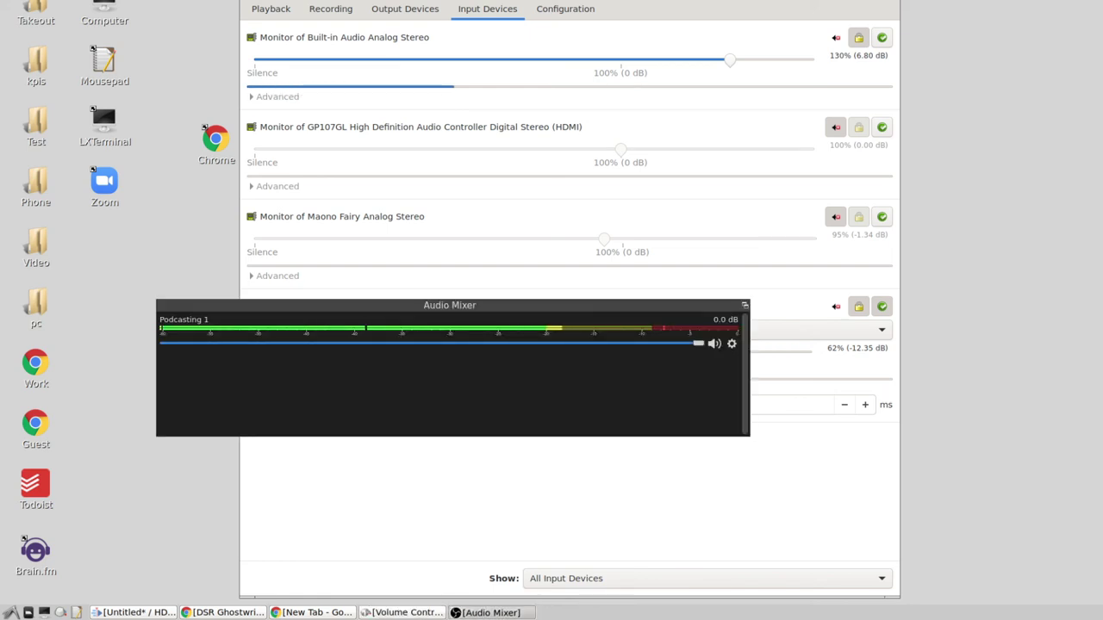
- Lower the Podcasting 1 source's volume in the mixer all the way to -inf dB
key(Left)
key(Left)
key(Left)
key(Left)
key(Left)
key(Left)
key(Left)
key(Left)
key(Left)
key(Left)
key(Left)
key(Left)
key(Left)
key(Left)
key(Left)
key(Left)
key(Left)
key(Left)
key(Left)
key(Left)
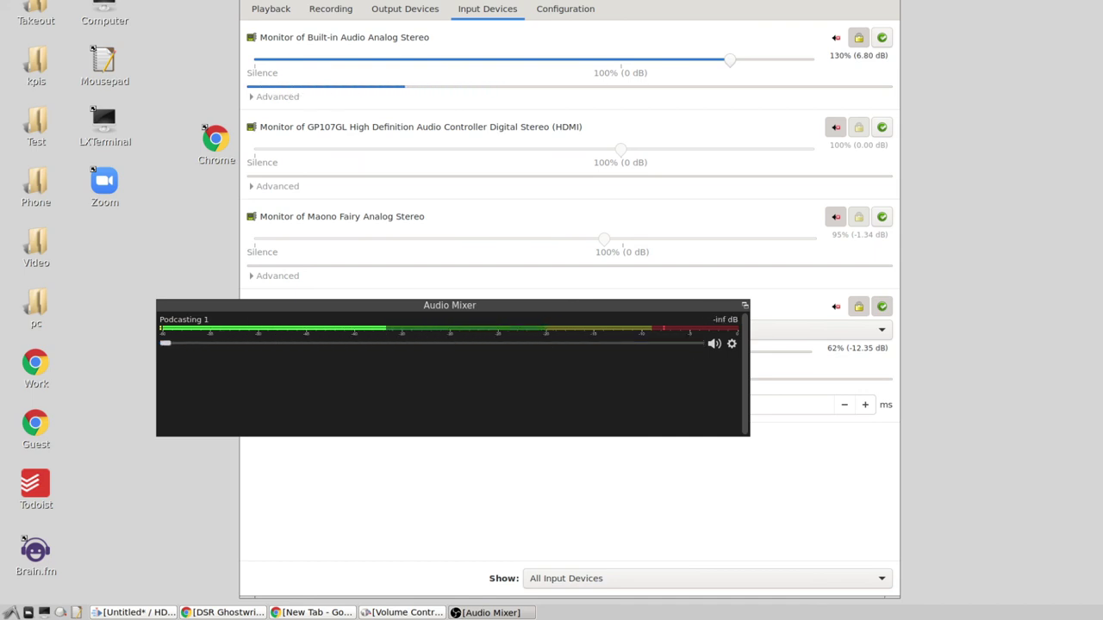
- Raise the Podcasting 1 source's volume in the mixer back to 0.0 dB
key(Right)
key(Right)
key(Right)
key(Right)
key(Right)
key(Right)
key(Right)
key(Right)
key(Right)
key(Right)
key(Right)
key(Right)
key(Right)
key(Right)
key(Right)
key(Right)
key(Right)
key(Right)
key(Right)
key(Right)
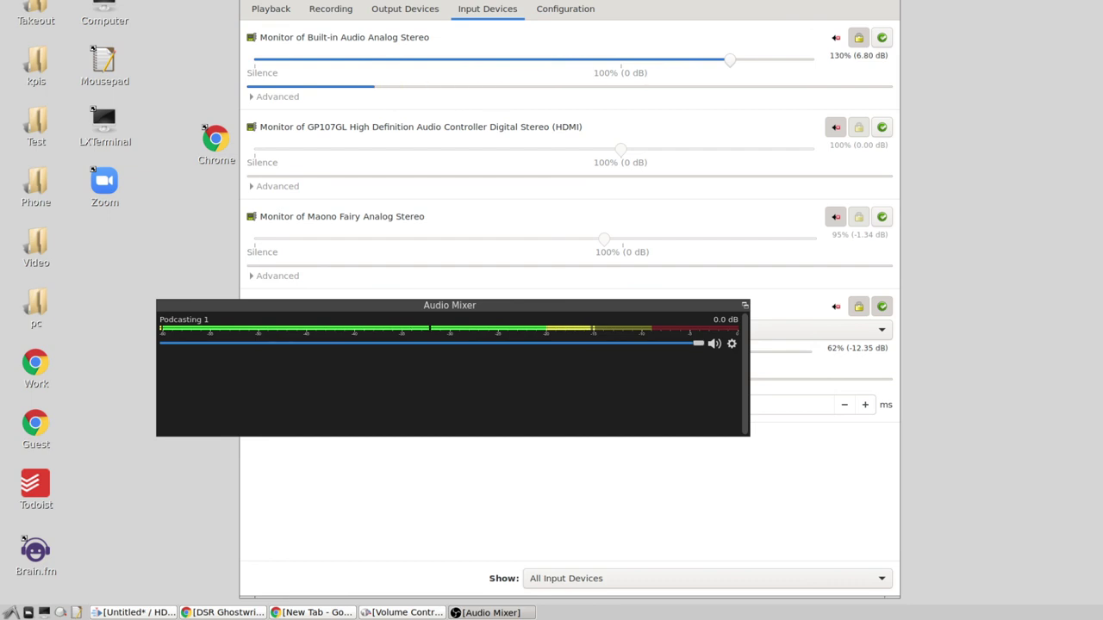
- Lower the Podcasting 1 source's volume in the Audio Mixer to -inf dB once more
key(Left)
key(Left)
key(Left)
key(Left)
key(Left)
key(Left)
key(Left)
key(Left)
key(Left)
key(Left)
key(Left)
key(Left)
key(Left)
key(Left)
key(Left)
key(Left)
key(Left)
key(Left)
key(Left)
key(Left)
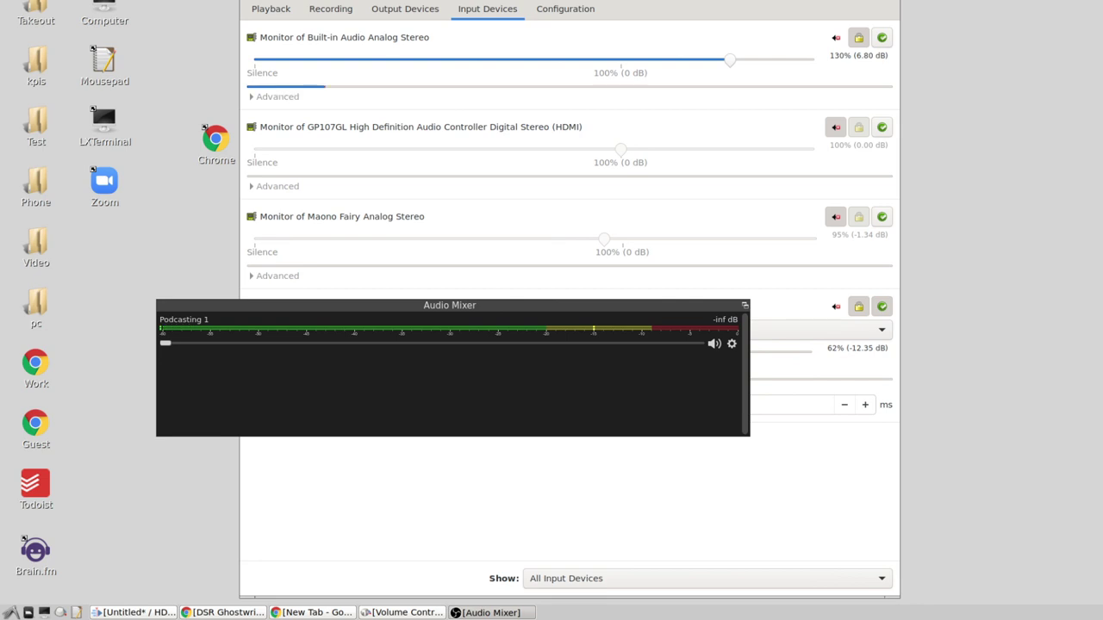
- Return the Podcasting 1 source's mixer volume to 0.0 dB
key(Right)
key(Right)
key(Right)
key(Right)
key(Right)
key(Right)
key(Right)
key(Right)
key(Right)
key(Right)
key(Right)
key(Right)
key(Right)
key(Right)
key(Right)
key(Right)
key(Right)
key(Right)
key(Right)
key(Right)
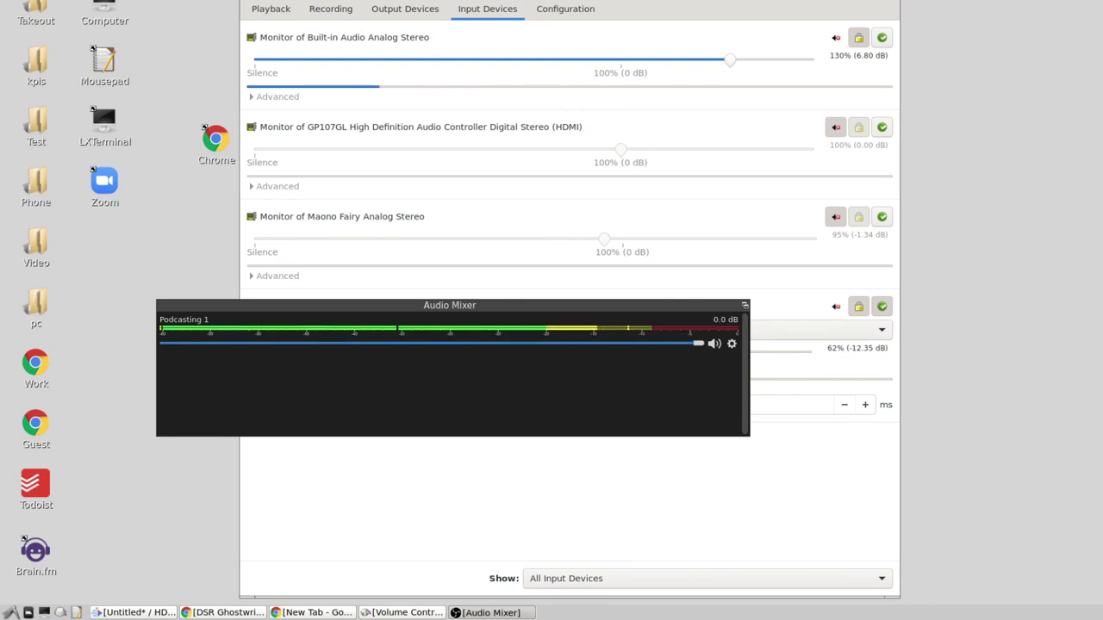
- Switch from the OBS Audio Mixer to the Volume Control window showing the input devices
key(alt+Tab)
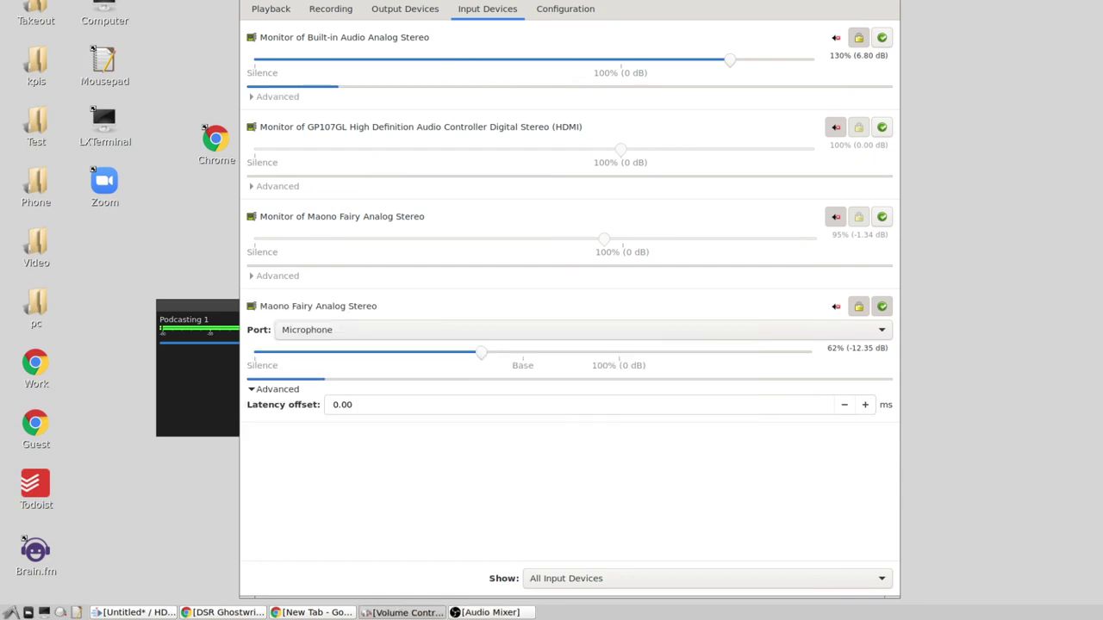